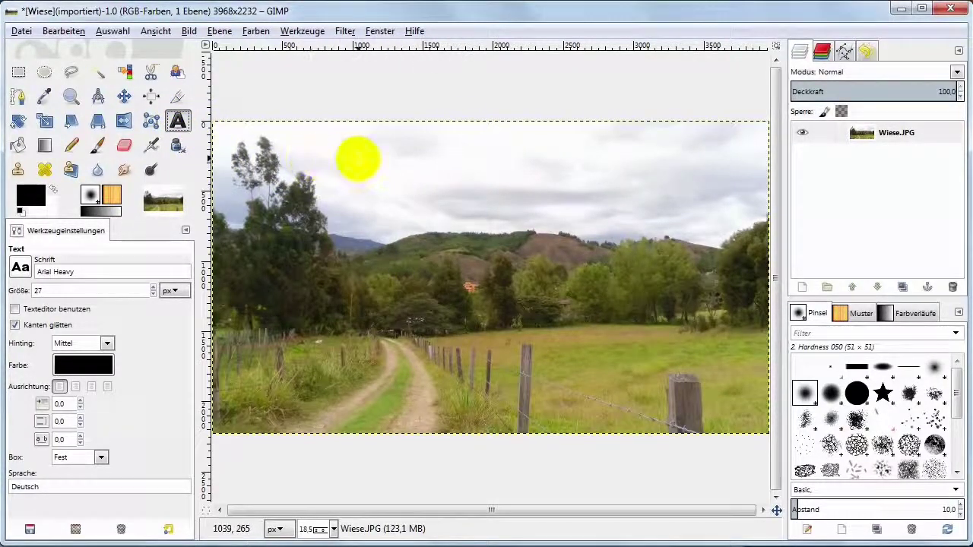
Draw a text box on the photo's sky and type 'Landschaft' (Arial Heavy, 27 px)
click(358, 158)
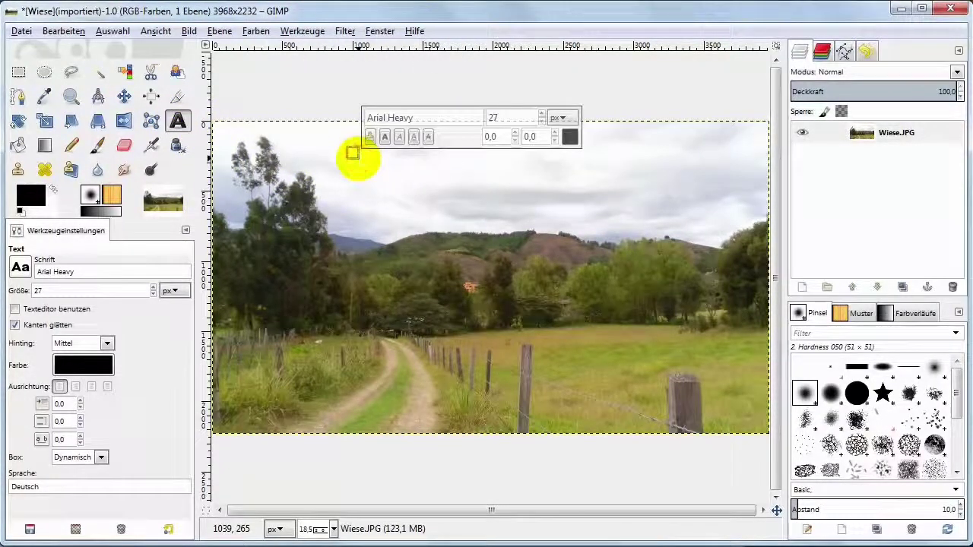
drag(354, 155, 386, 169)
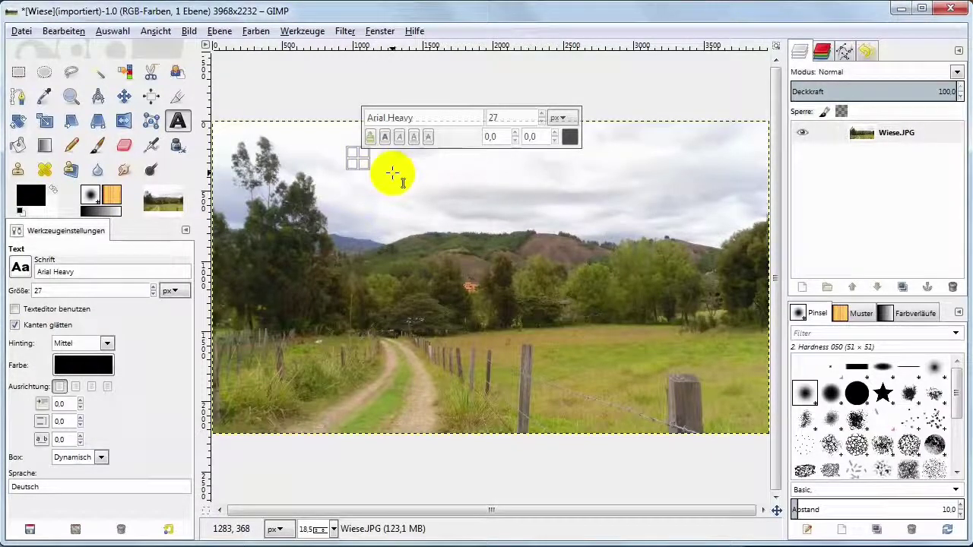
text(Landschaft)
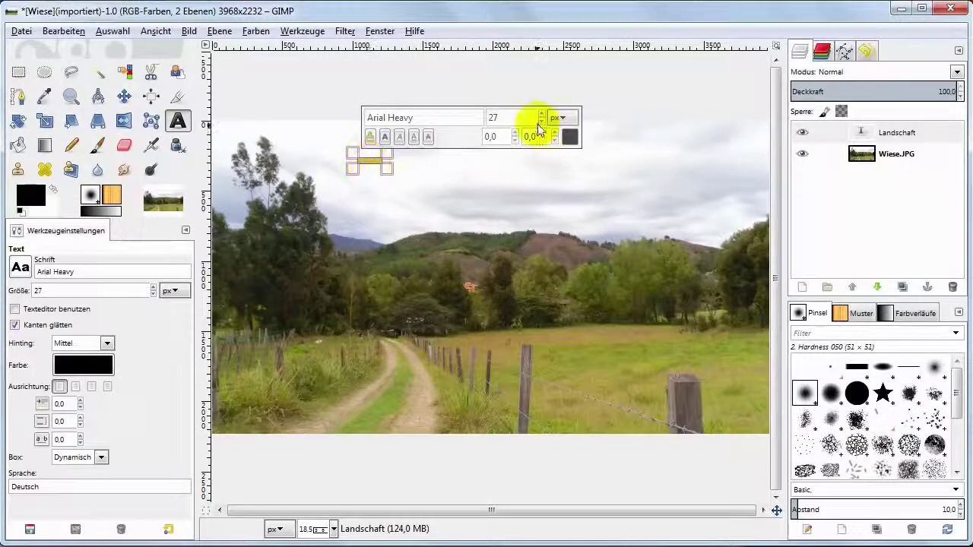
Restyle Landschaft as 279 px cyan italic Arimo Bold, centre-aligned
drag(541, 115, 541, 115)
text(9)
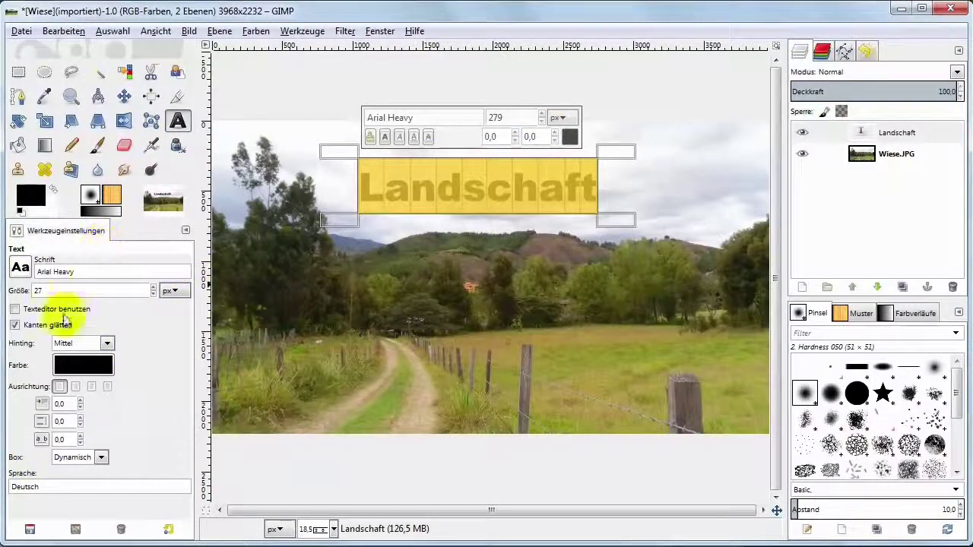
click(21, 267)
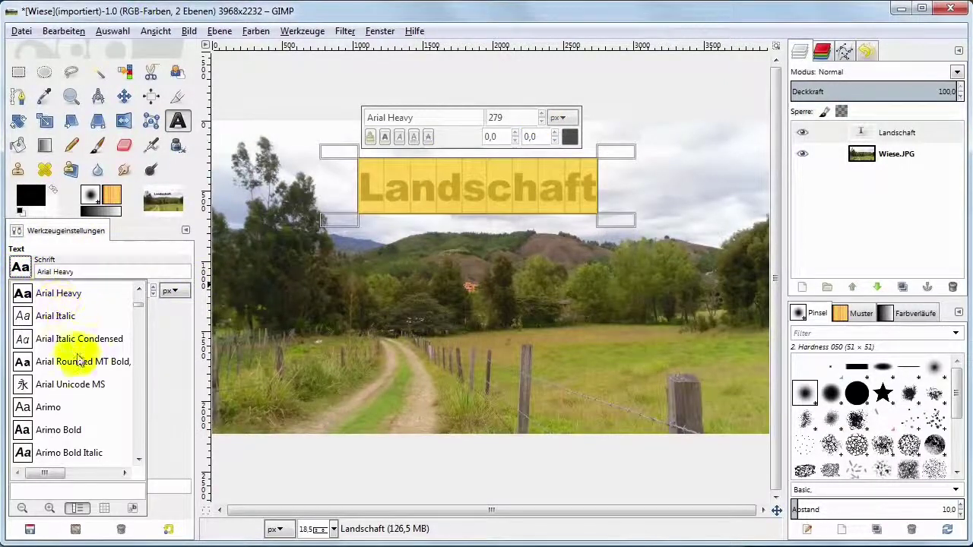
click(65, 430)
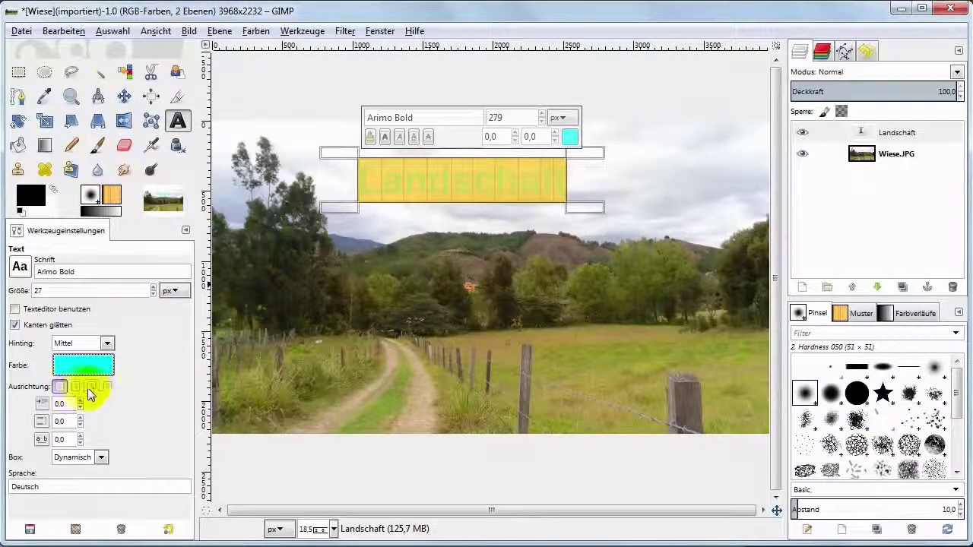
click(91, 386)
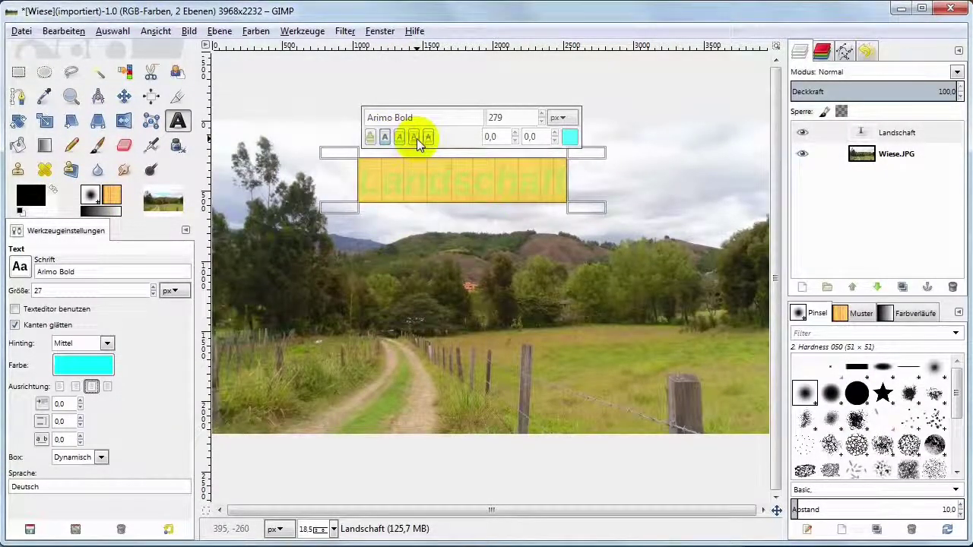
click(414, 138)
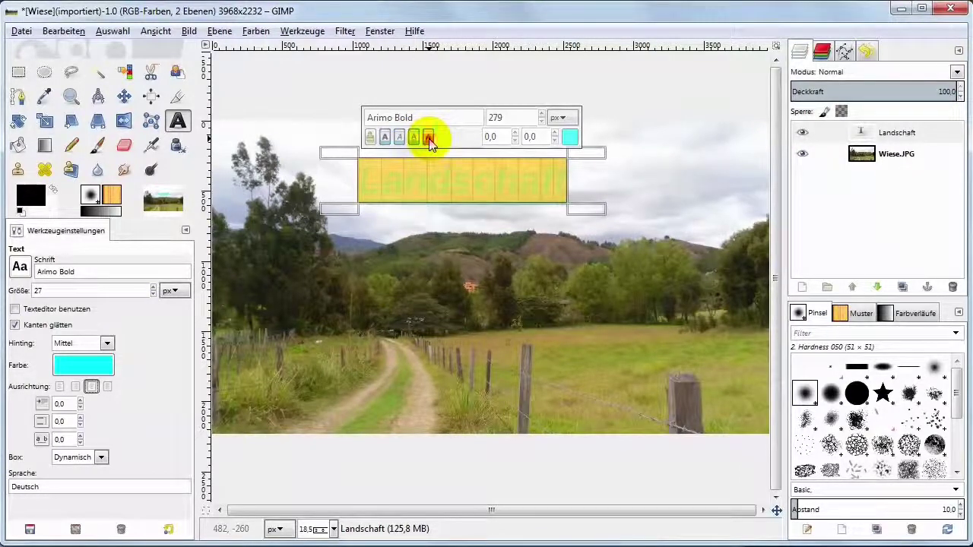
click(637, 185)
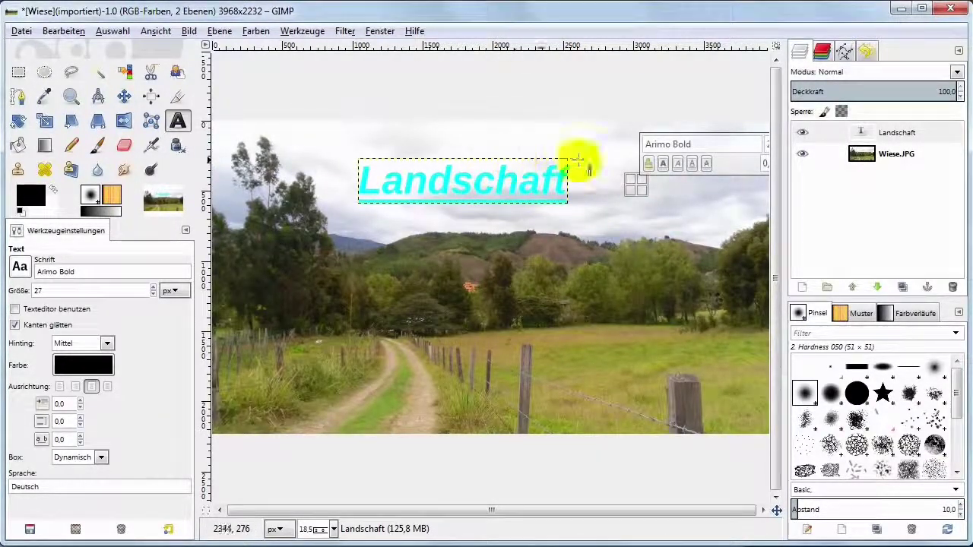
Select the Landschaft text layer and hide it
click(899, 134)
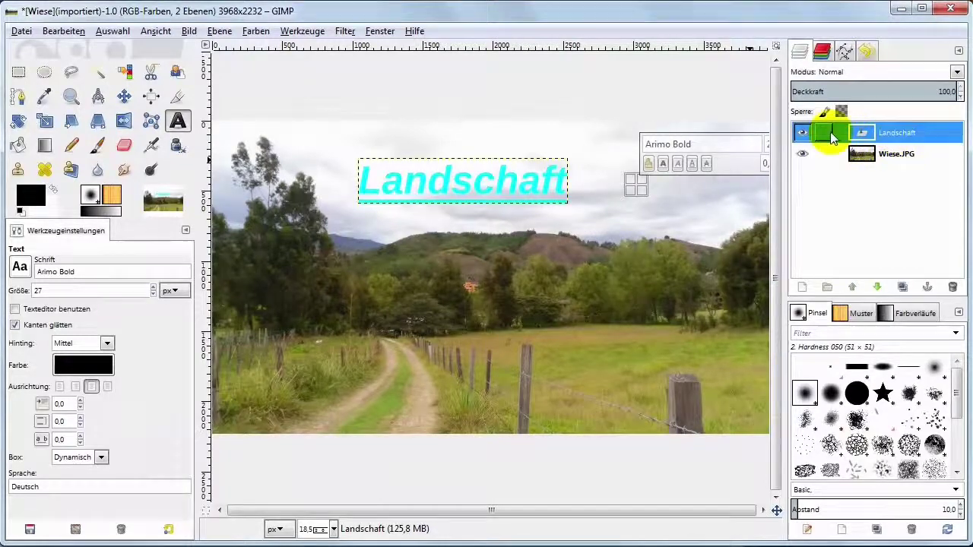
click(807, 133)
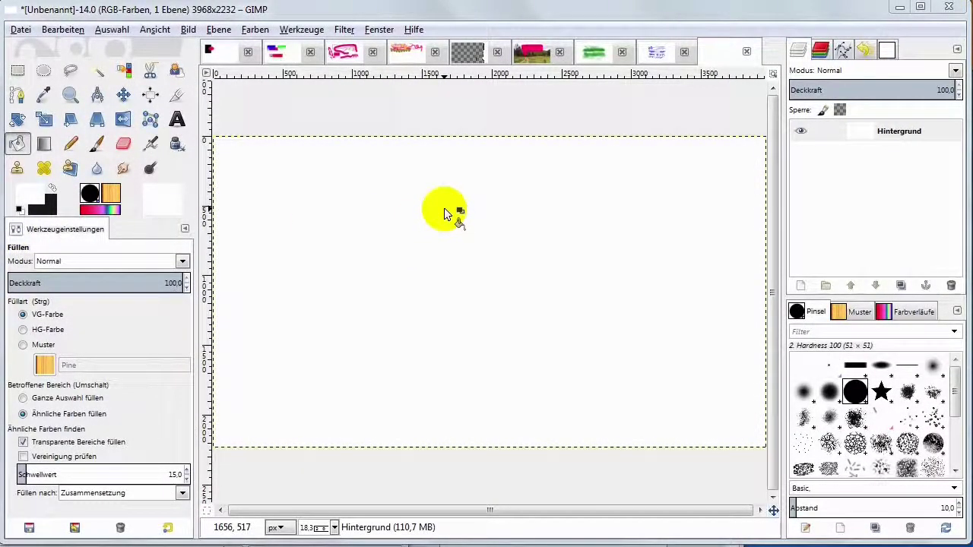
Type 'Landschaft' in a new text box on the blank white canvas
click(176, 119)
click(310, 199)
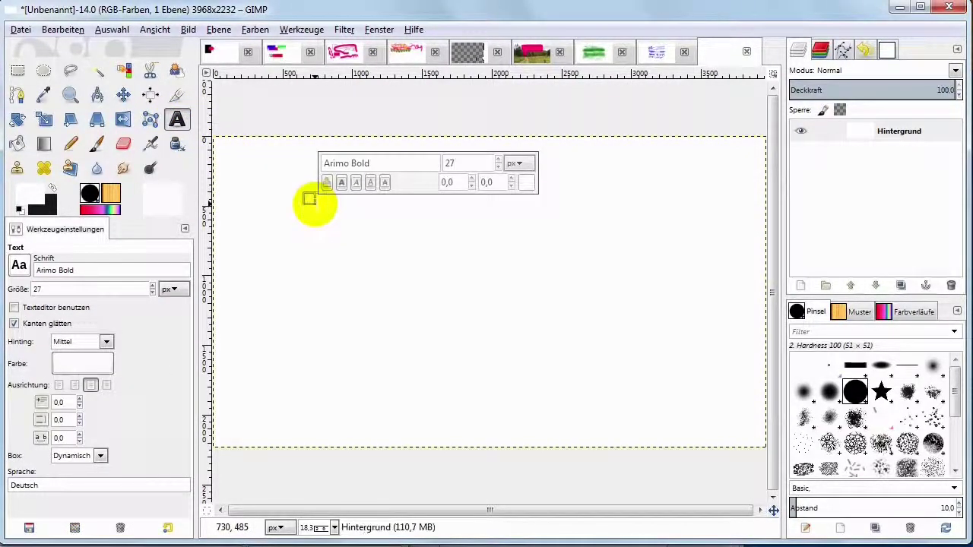
text(Landschaft)
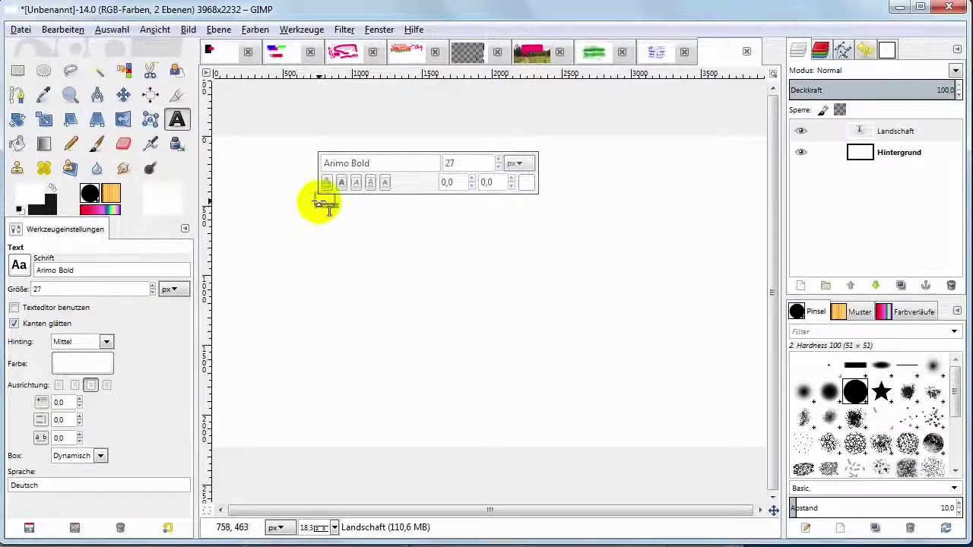
Enlarge the Landschaft text to 369 px, then select the white Hintergrund layer
triple_click(325, 205)
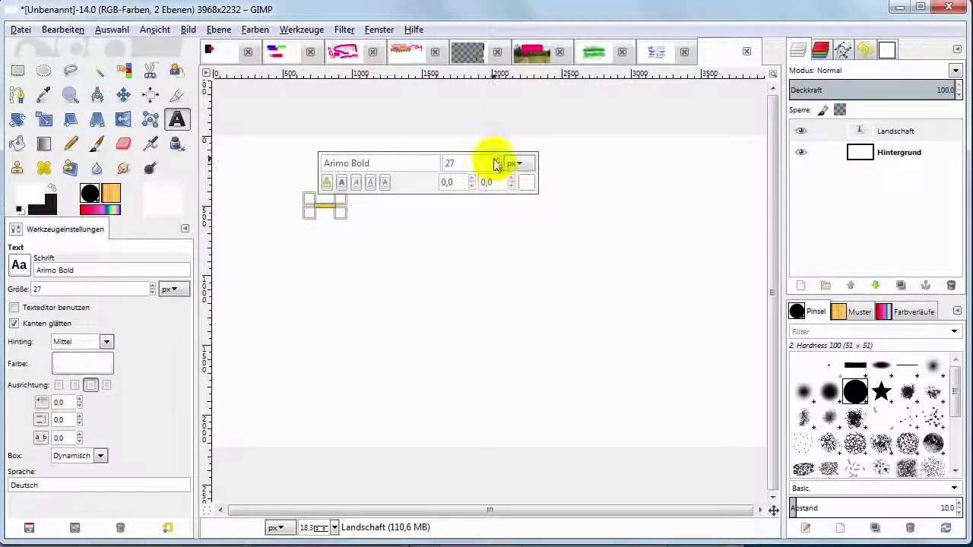
drag(500, 164, 500, 165)
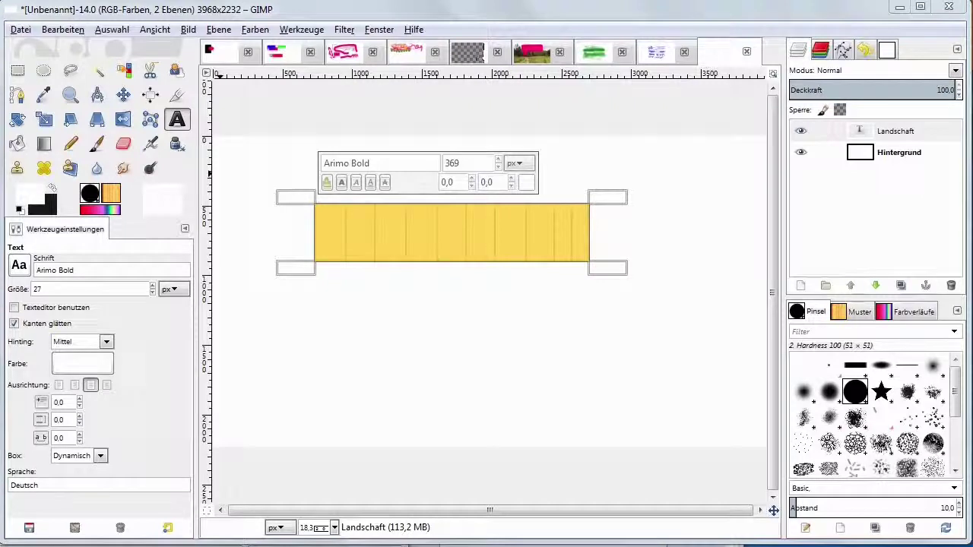
click(323, 296)
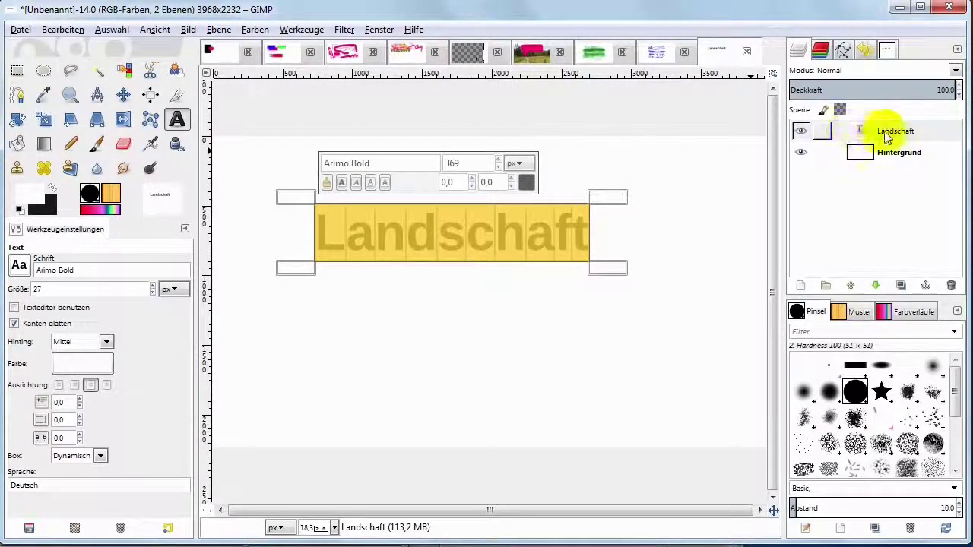
click(722, 262)
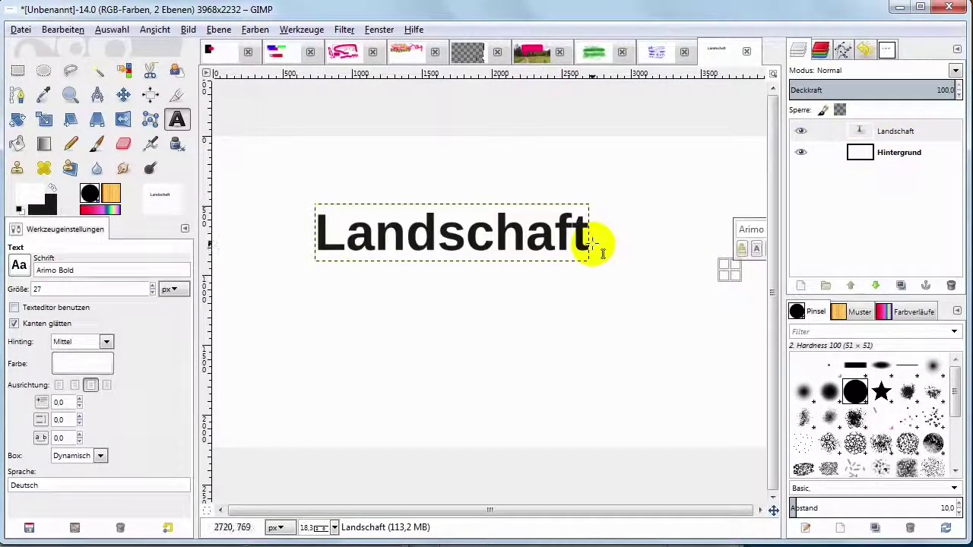
double_click(885, 153)
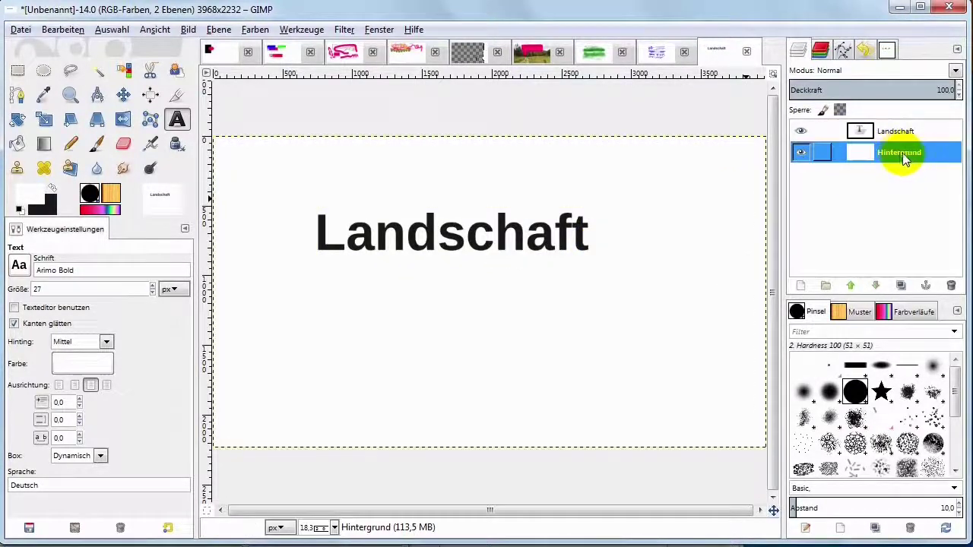
key(Return)
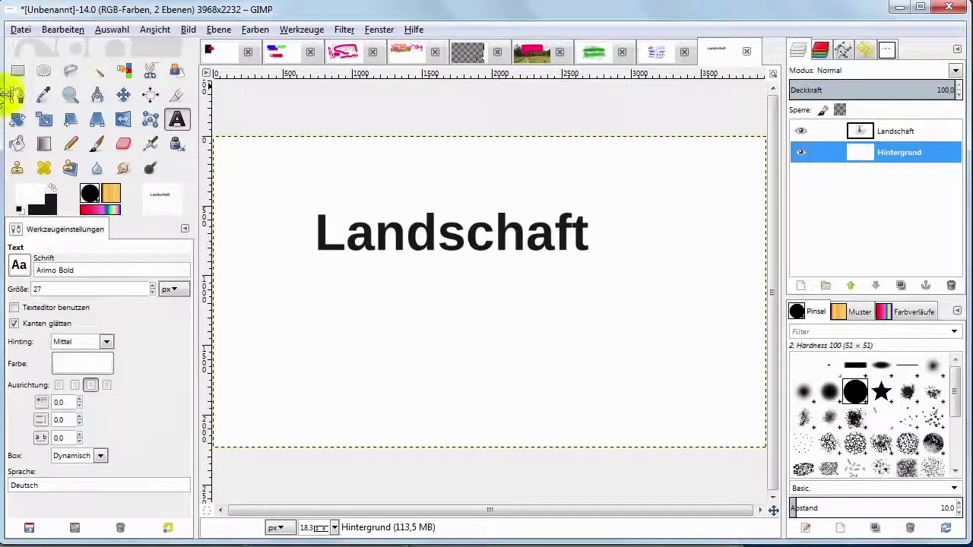
Draw a two-anchor path below the text and bend it into a sagging arc
click(16, 95)
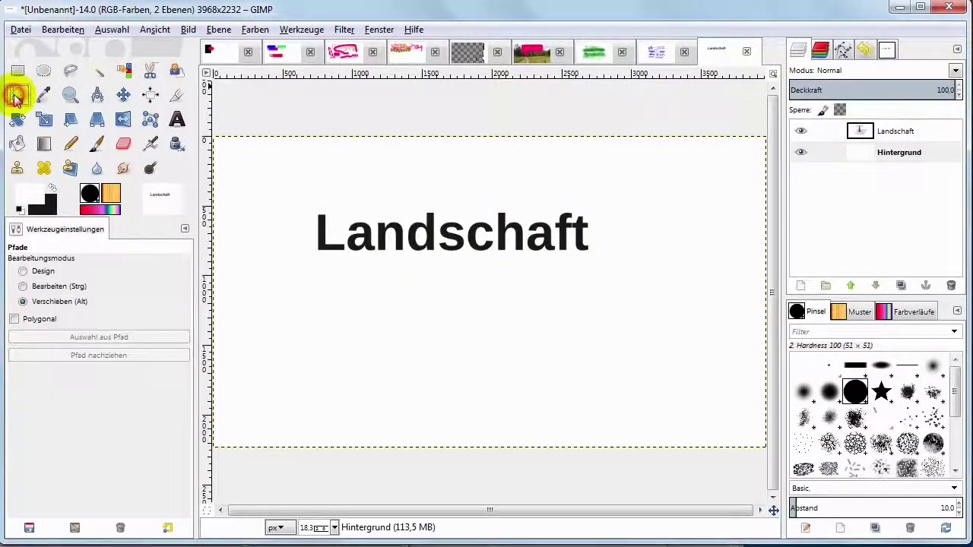
click(22, 271)
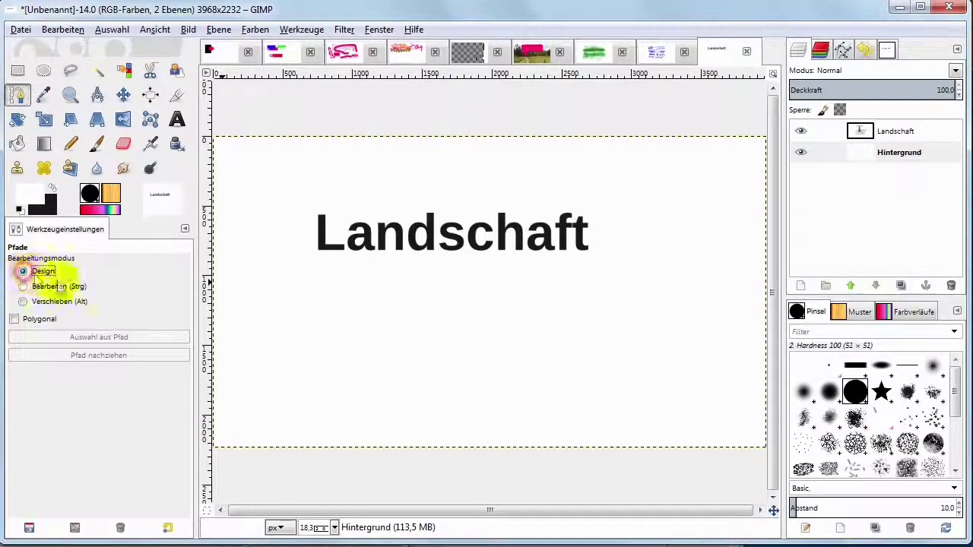
click(310, 299)
click(627, 297)
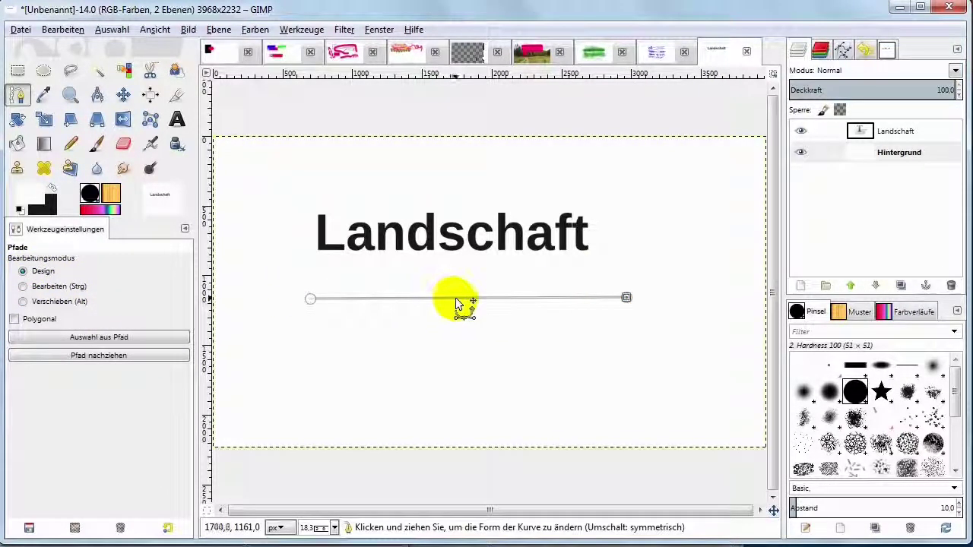
mouse_move(456, 302)
mouse_down()
mouse_move(476, 367)
mouse_move(466, 369)
mouse_up()
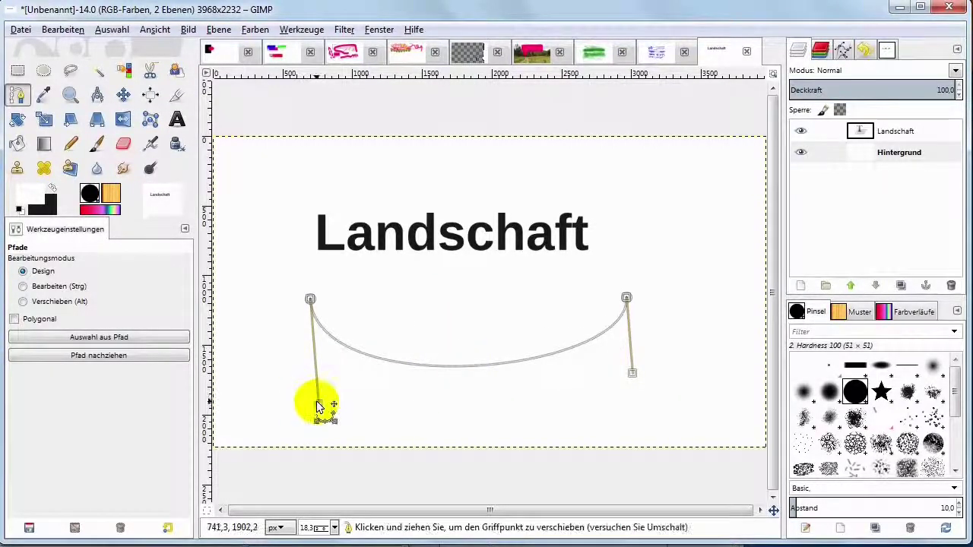
drag(318, 405, 275, 391)
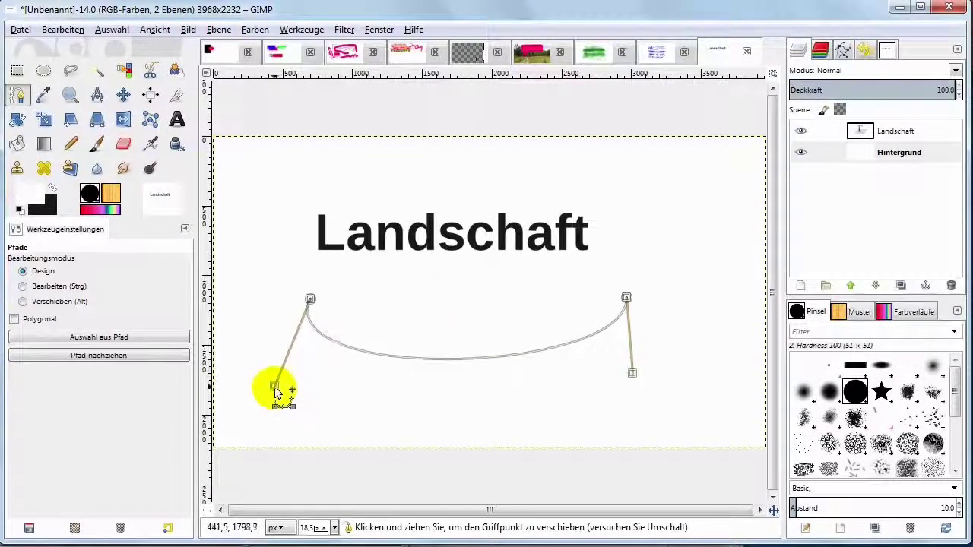
drag(634, 376, 661, 403)
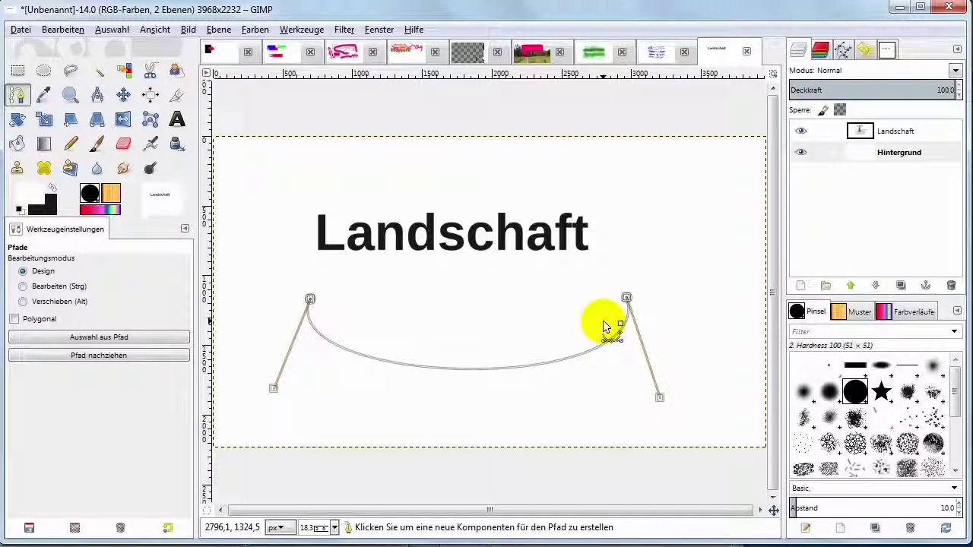
Apply 'Text am Pfad entlang' to bend a Landschaft outline along the curve
right_click(879, 132)
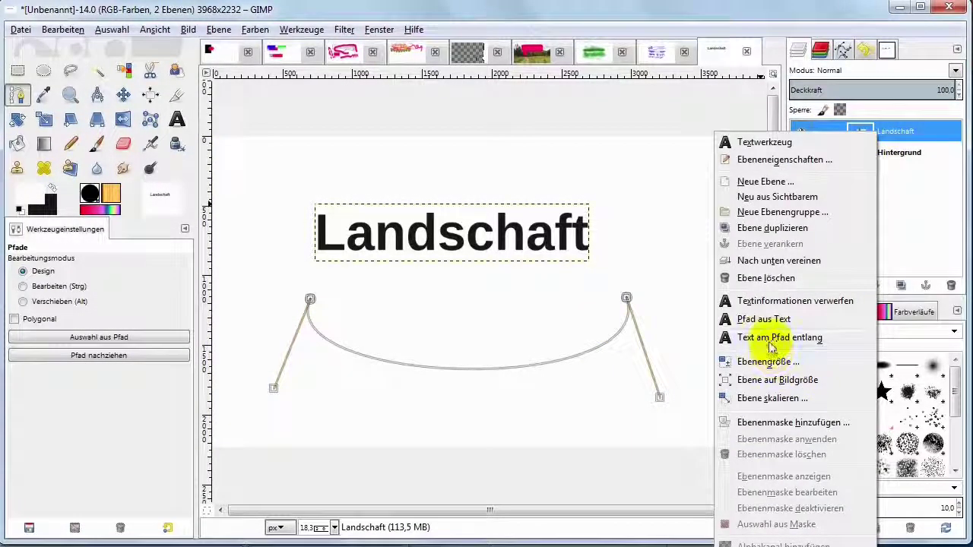
click(806, 336)
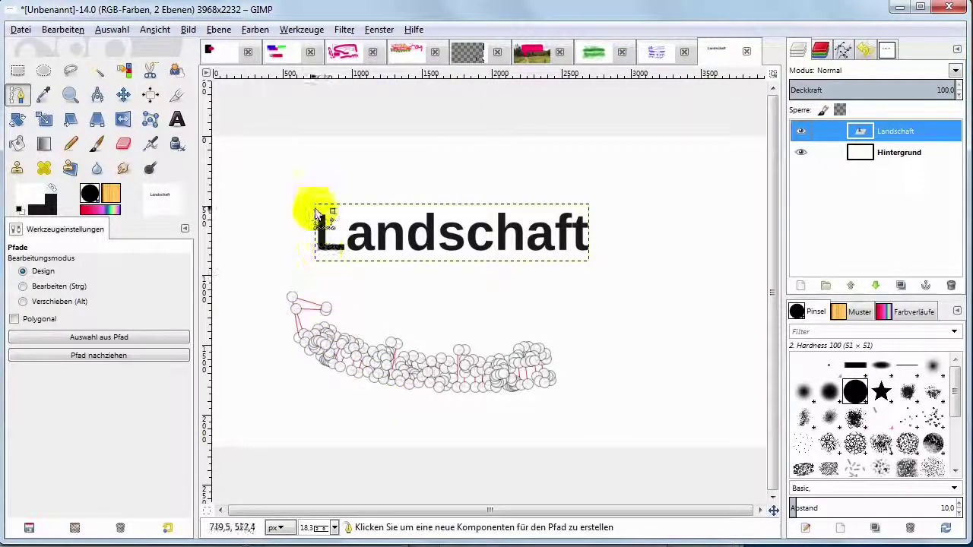
mouse_move(311, 304)
mouse_down()
mouse_move(296, 306)
mouse_move(326, 311)
mouse_move(276, 297)
mouse_move(287, 299)
mouse_up()
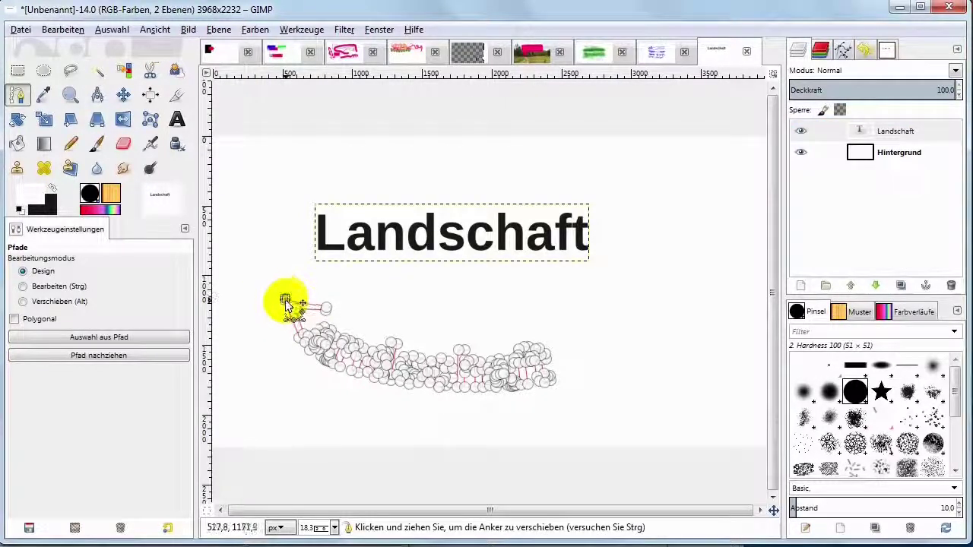
click(19, 72)
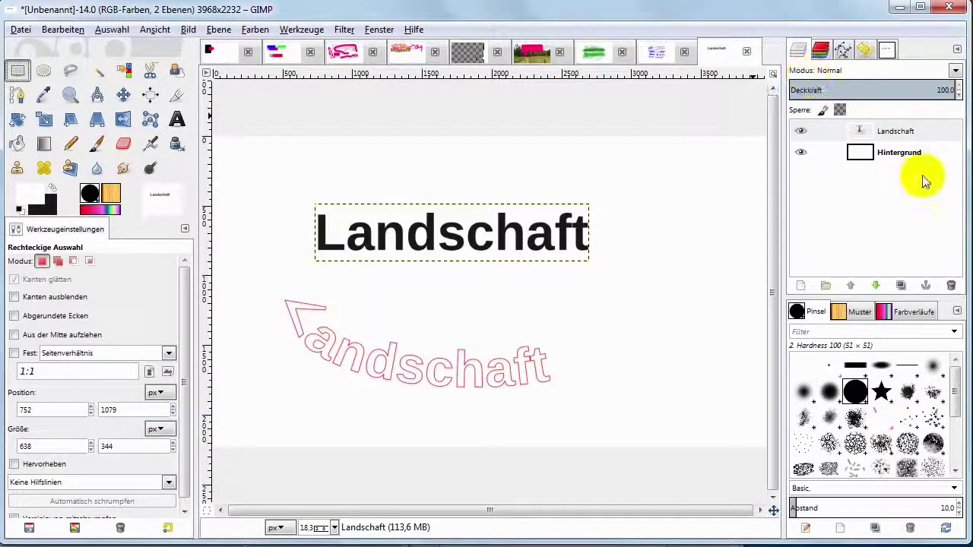
Activate the Hintergrund layer and select the bent text-outline path for editing
click(889, 152)
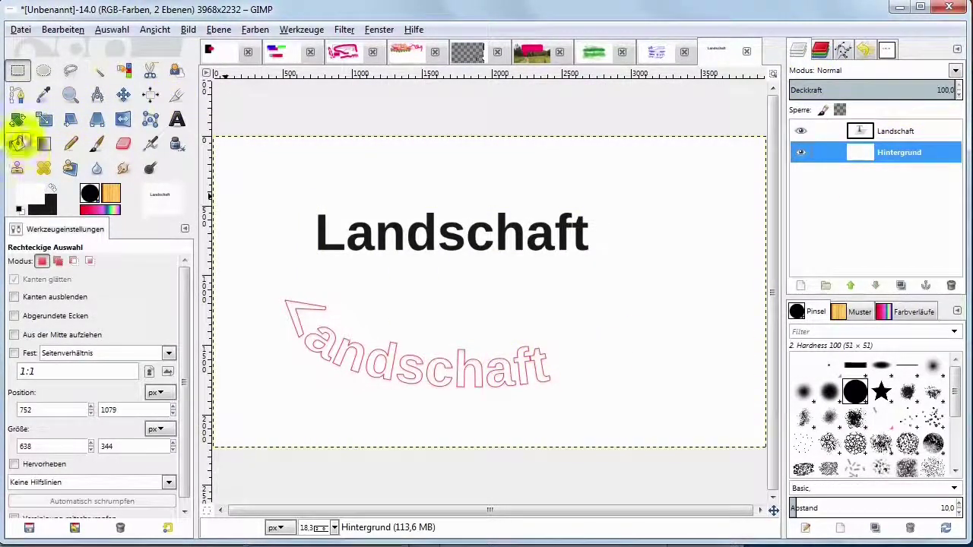
click(18, 96)
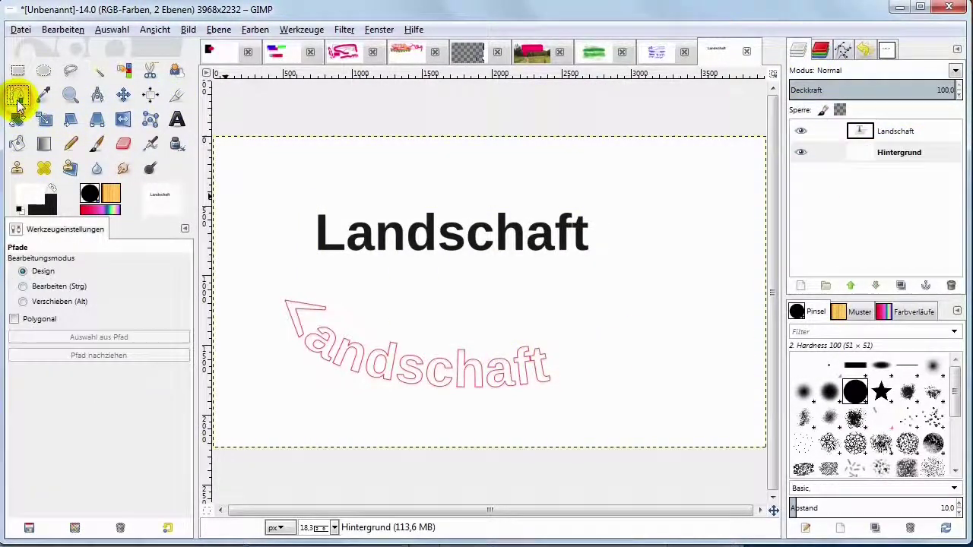
click(328, 340)
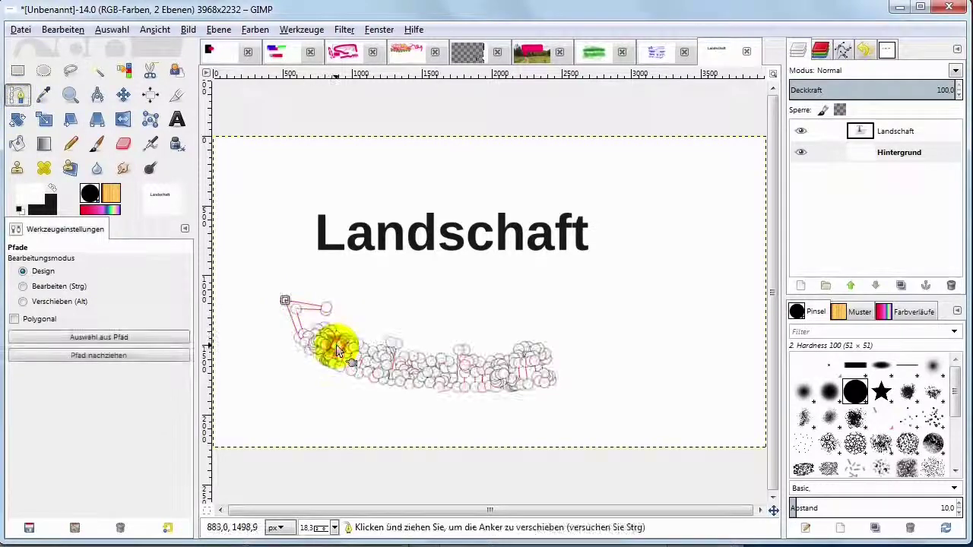
click(475, 367)
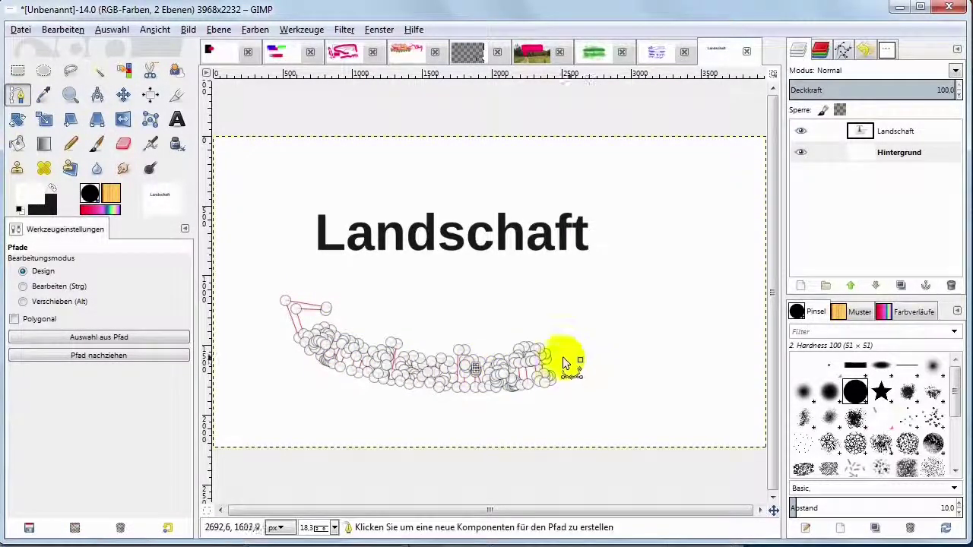
Drag the L, a, n, d and s letter outlines off the arc to different heights
click(23, 302)
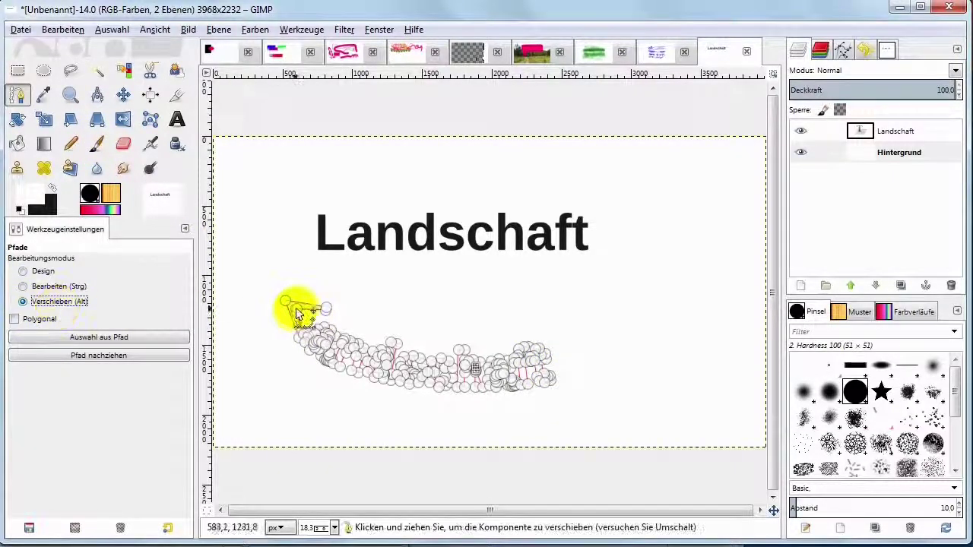
mouse_move(296, 313)
mouse_down()
mouse_move(309, 323)
mouse_move(366, 291)
mouse_up()
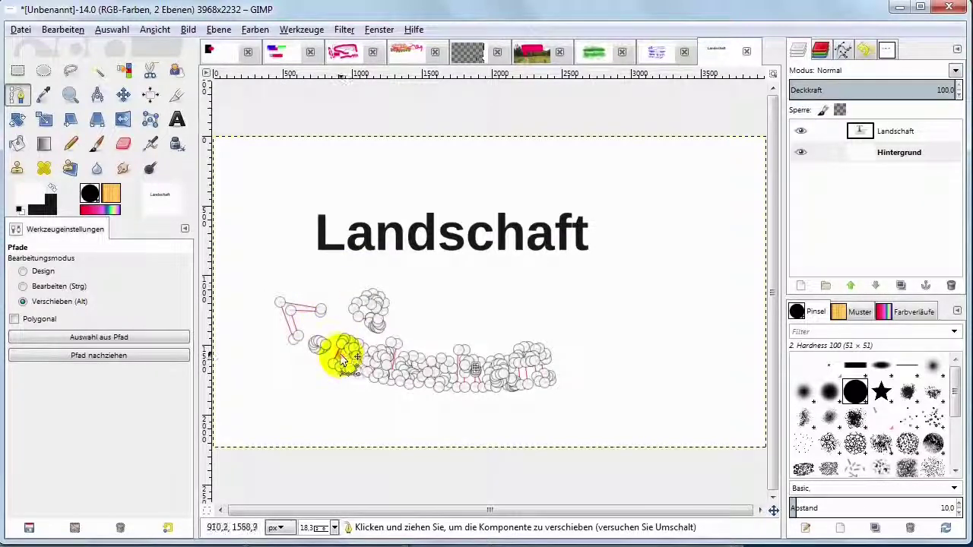
drag(342, 360, 354, 399)
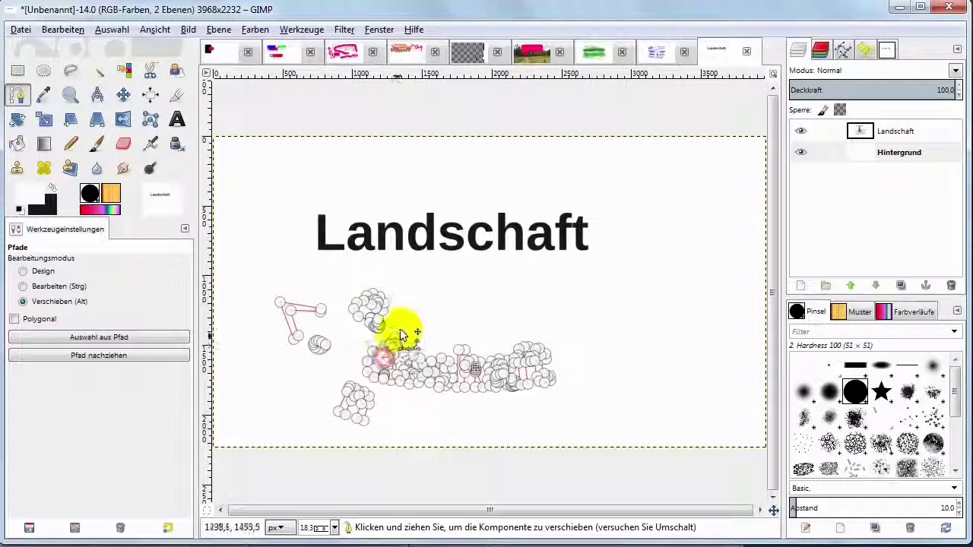
drag(401, 334, 423, 315)
drag(424, 353, 446, 401)
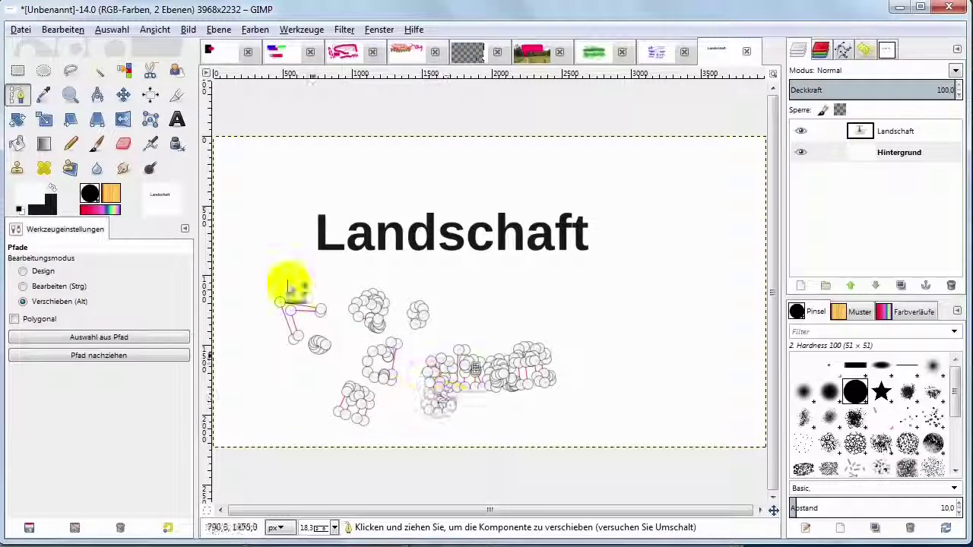
click(17, 71)
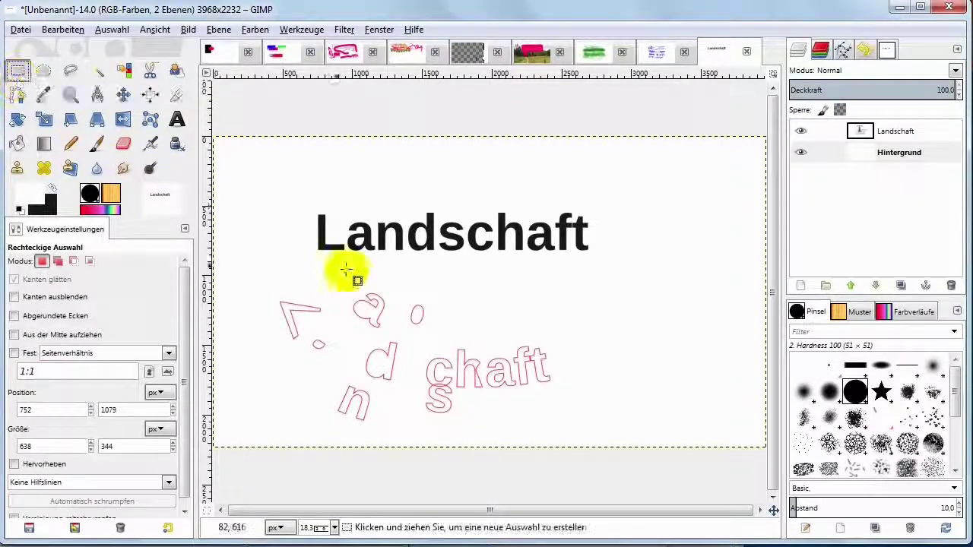